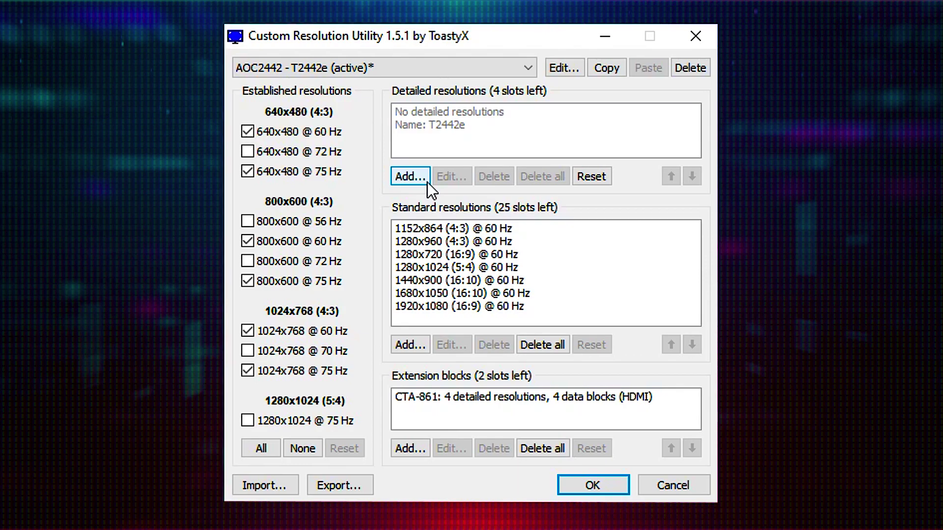
# Add two 1920x1080 detailed resolutions for the AOC2442 monitor, one at 65 Hz and one at 70 Hz.
pyautogui.click(427, 182)
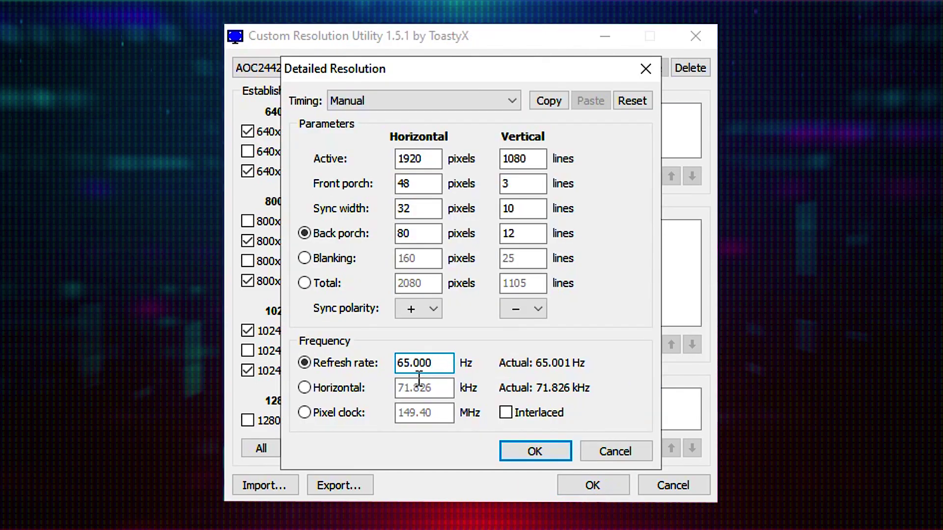
pyautogui.click(553, 511)
pyautogui.click(423, 181)
pyautogui.click(411, 363)
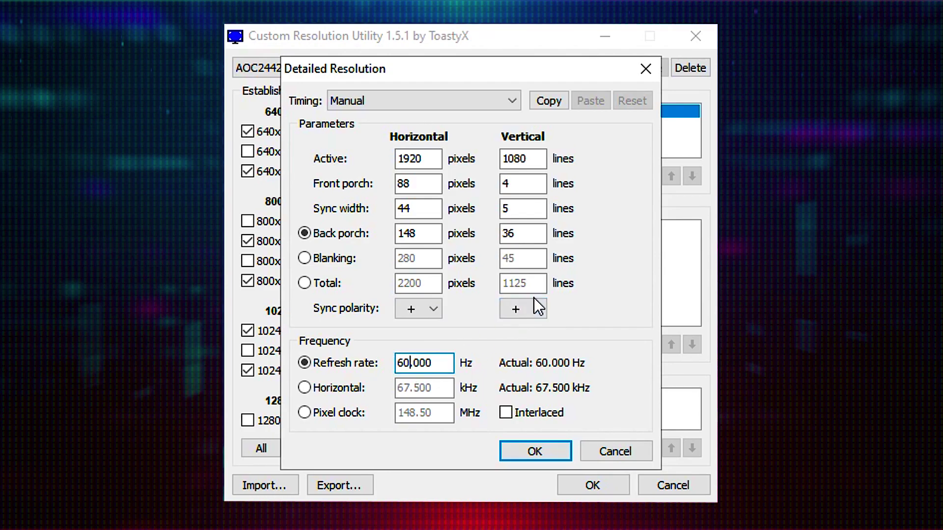
pyautogui.press('BackSpace')
pyautogui.press('BackSpace')
pyautogui.write('70')
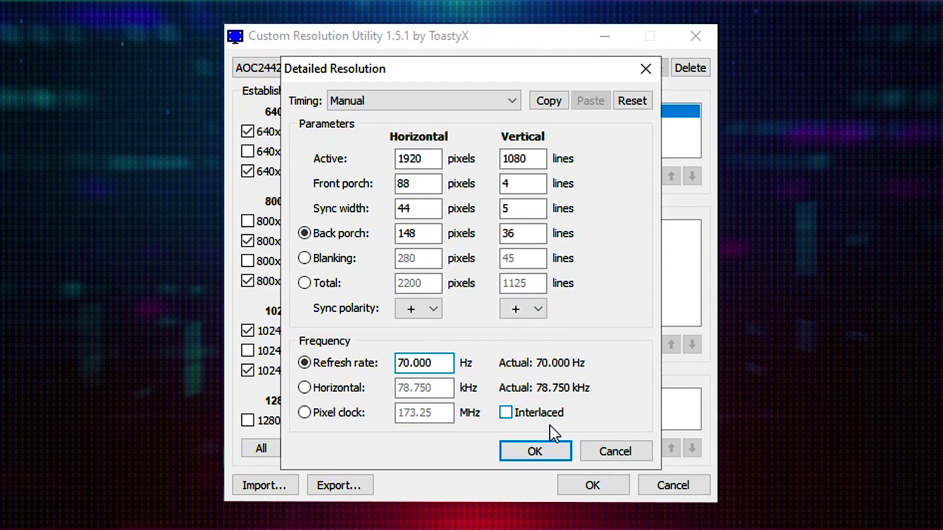
pyautogui.click(513, 451)
# Add another 1920x1080 detailed resolution with the refresh rate set to 75 Hz.
pyautogui.click(415, 178)
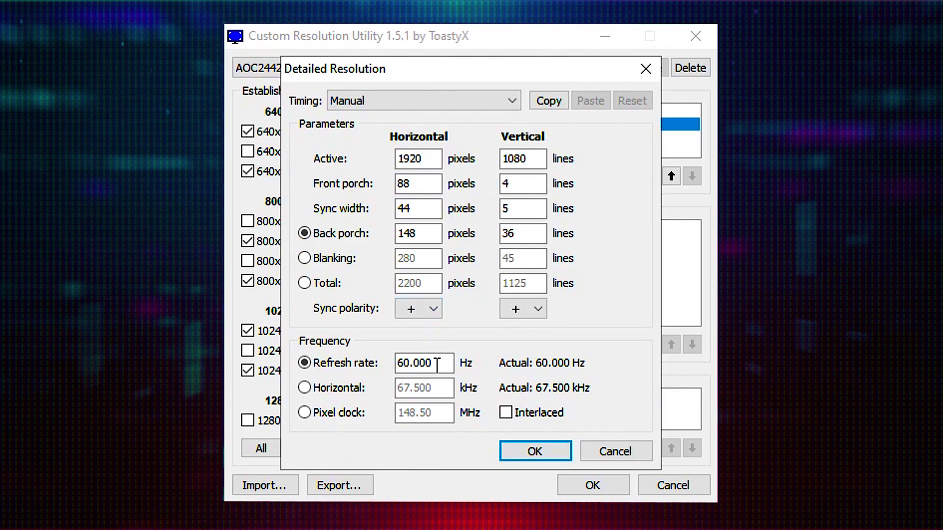
pyautogui.moveTo(409, 363); pyautogui.dragTo(396, 365)
pyautogui.write('75')
pyautogui.click(545, 454)
# Add a fourth 1920x1080 detailed resolution with the refresh rate set to 80 Hz.
pyautogui.click(411, 176)
pyautogui.click(417, 365)
pyautogui.moveTo(419, 372); pyautogui.dragTo(396, 365)
pyautogui.write('80')
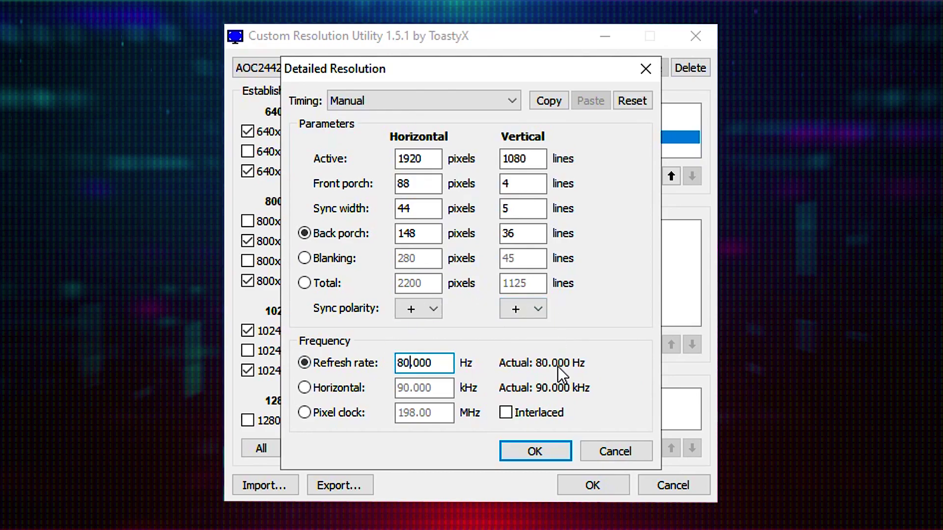
pyautogui.click(543, 449)
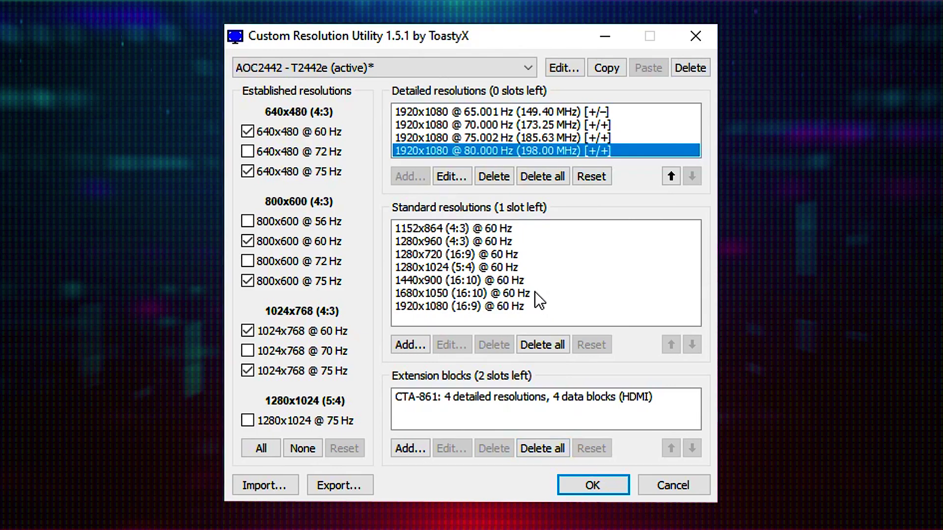
pyautogui.click(506, 113)
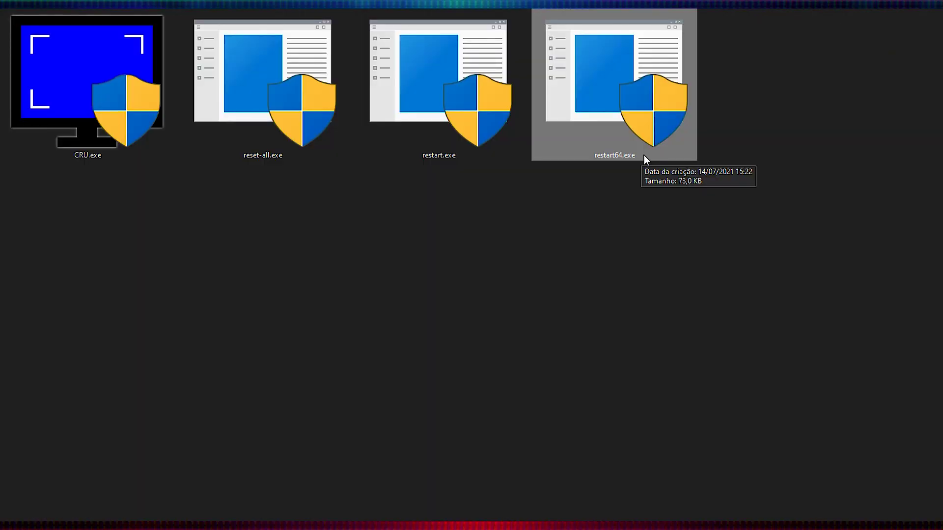
# Run restart64.exe as administrator and allow it to make changes to the device.
pyautogui.rightClick(644, 155)
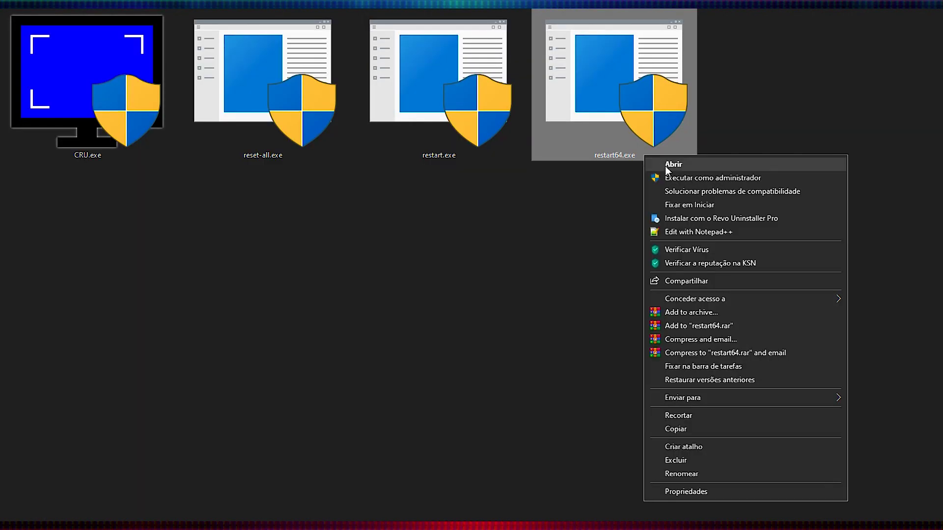
pyautogui.click(697, 178)
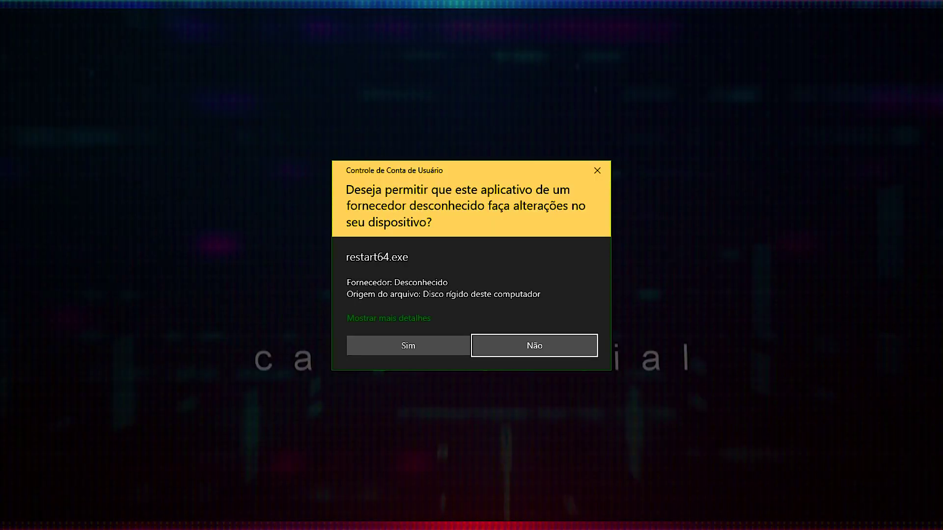
pyautogui.click(408, 346)
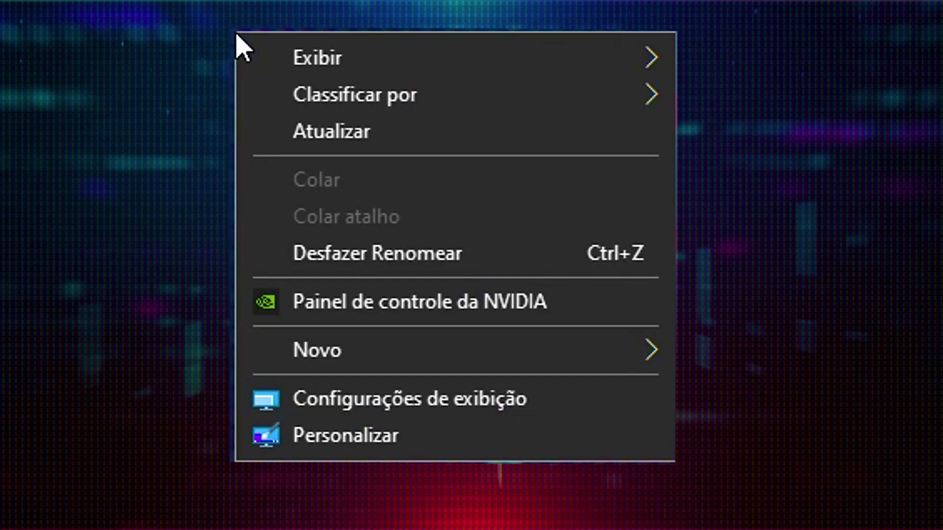
# Switch to the Windows display settings and open the advanced display settings.
pyautogui.click(464, 407)
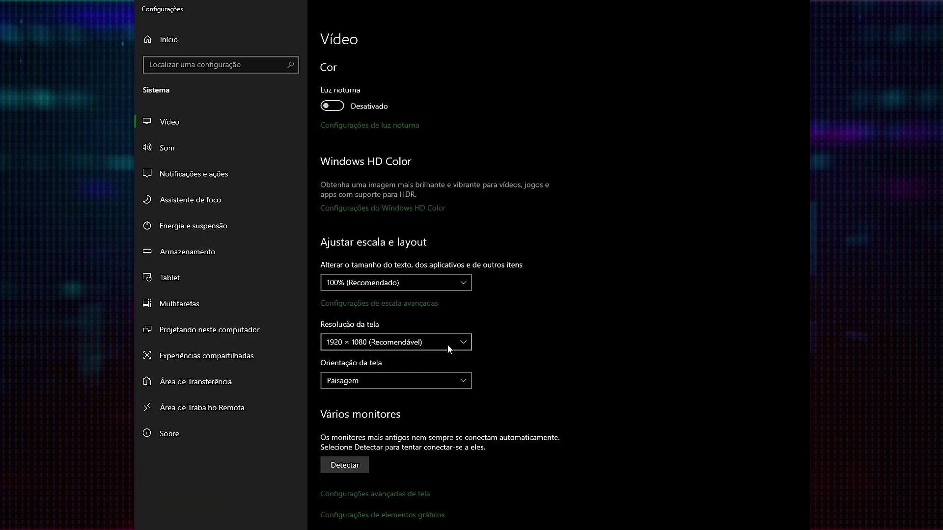
pyautogui.click(284, 338)
pyautogui.click(409, 220)
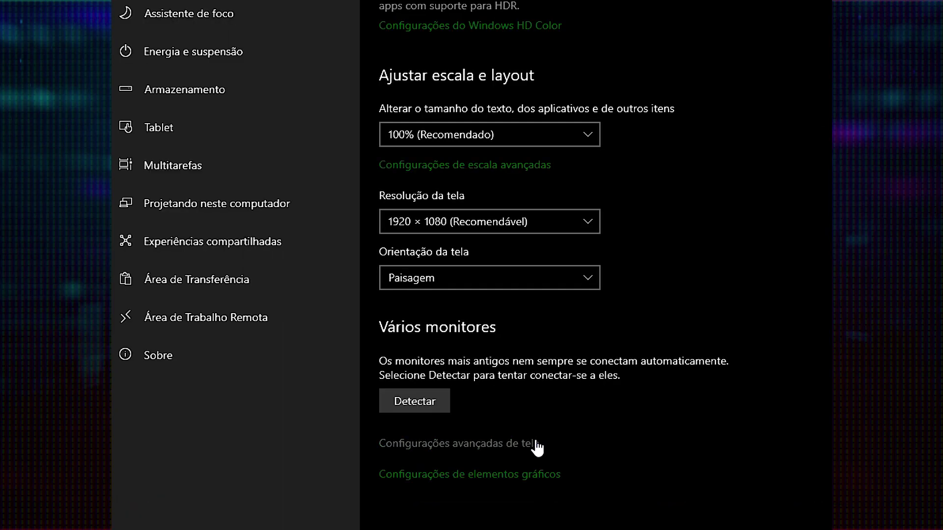
pyautogui.click(536, 443)
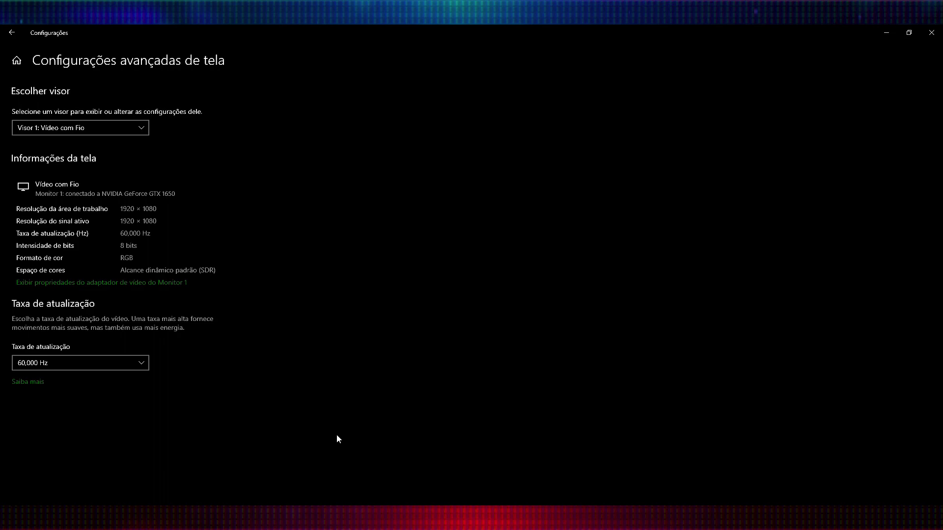
# Set the monitor's refresh rate to 65,002 Hz and keep the change.
pyautogui.click(78, 363)
pyautogui.click(117, 378)
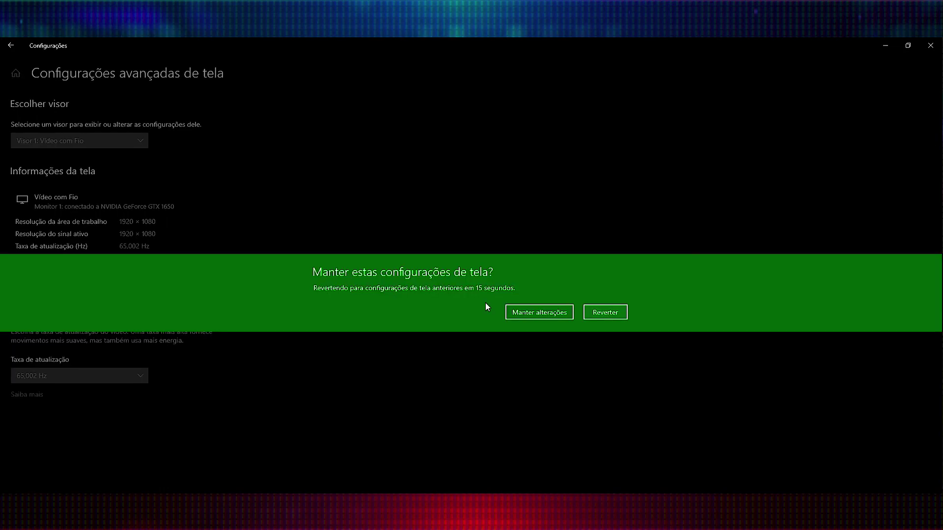
pyautogui.click(537, 313)
# Test the monitor at 70,000 Hz, and raise the refresh rate to 75,002 Hz, keeping the change.
pyautogui.click(143, 376)
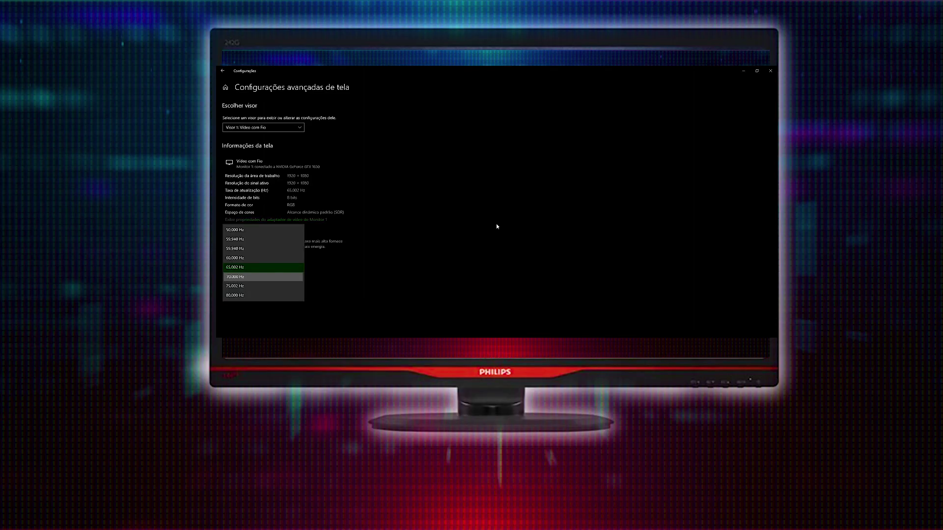
pyautogui.click(78, 392)
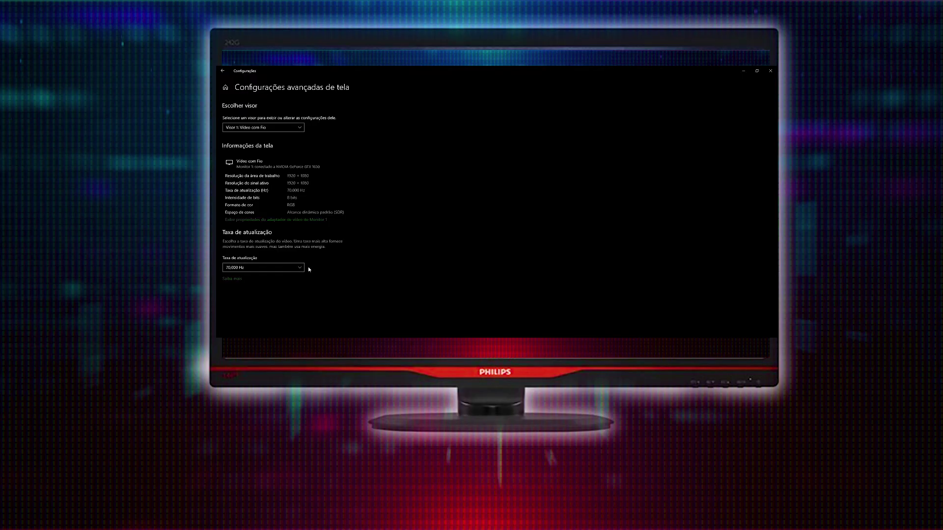
pyautogui.click(299, 268)
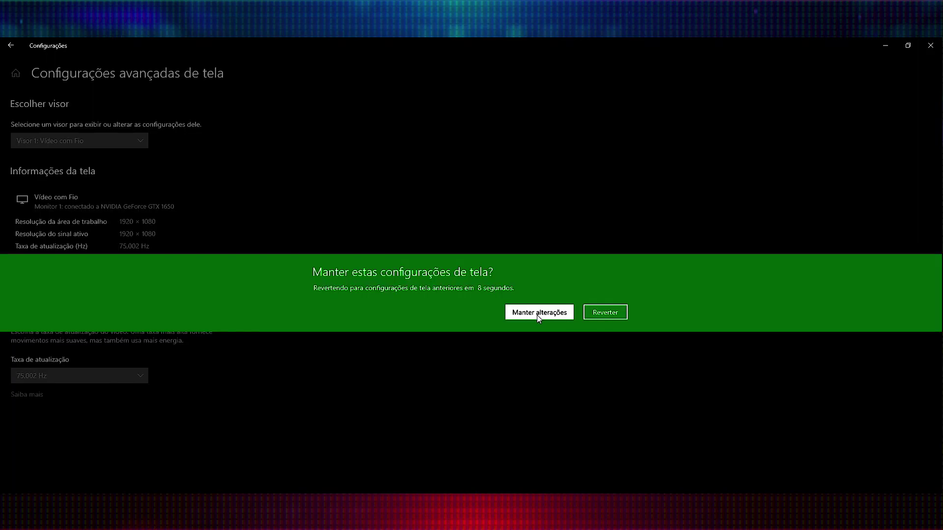
pyautogui.click(538, 312)
# Try the 80,000 Hz refresh rate and revert the display change.
pyautogui.click(140, 375)
pyautogui.click(142, 392)
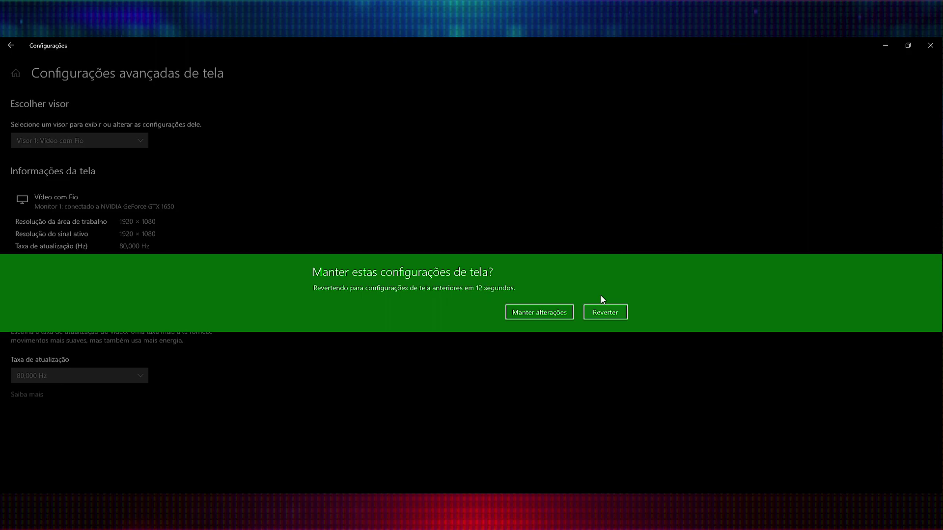
pyautogui.press('Escape')
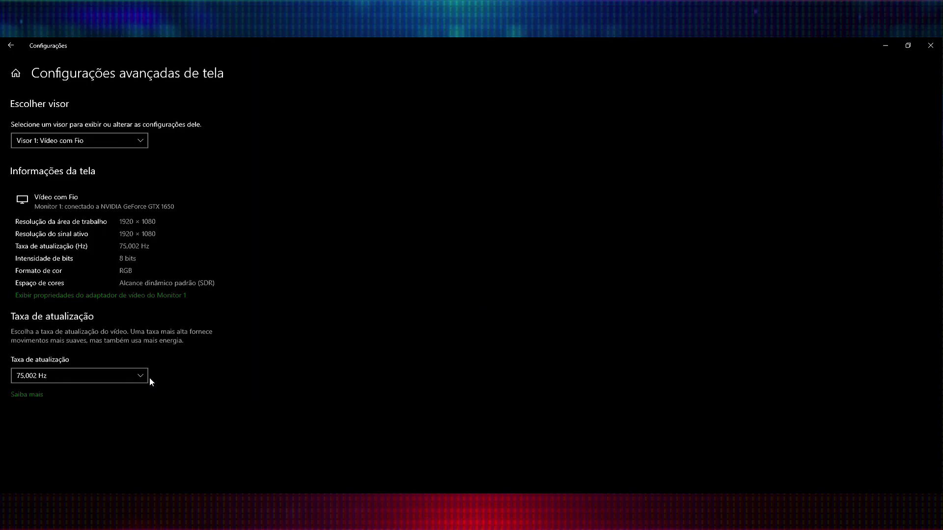
# Set the monitor's refresh rate to 60,000 Hz and keep the change.
pyautogui.click(140, 377)
pyautogui.press('Escape')
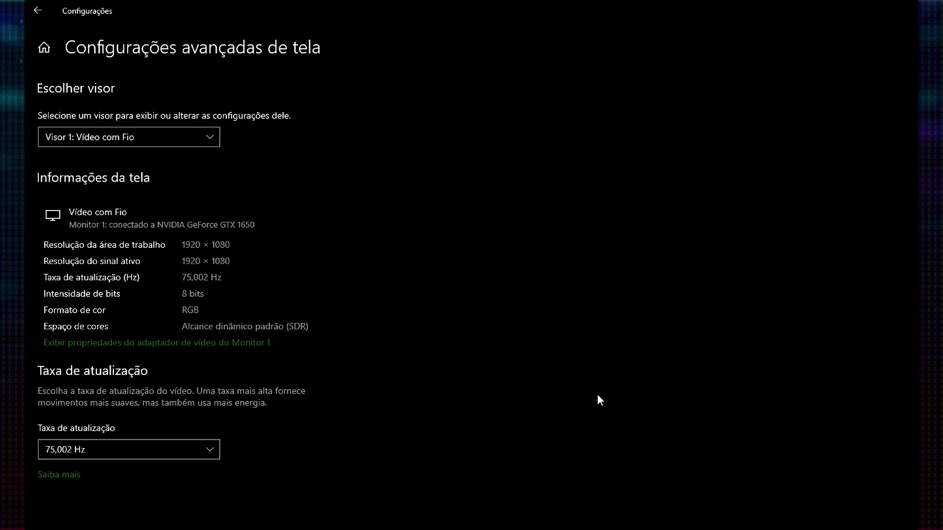
pyautogui.click(216, 450)
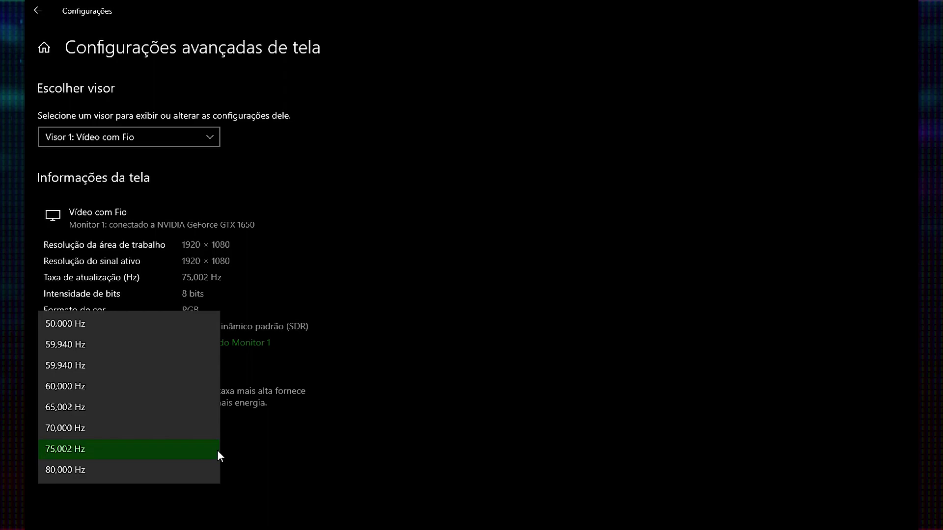
pyautogui.click(193, 386)
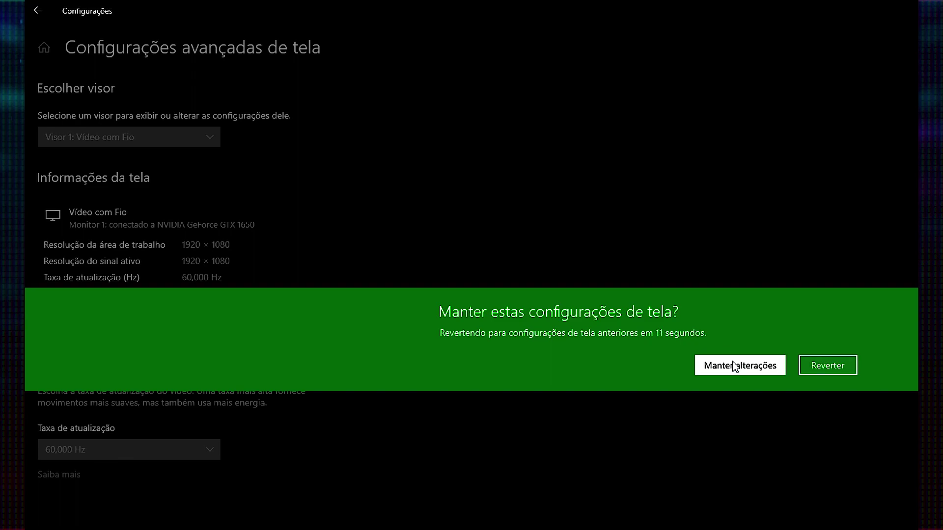
pyautogui.click(718, 364)
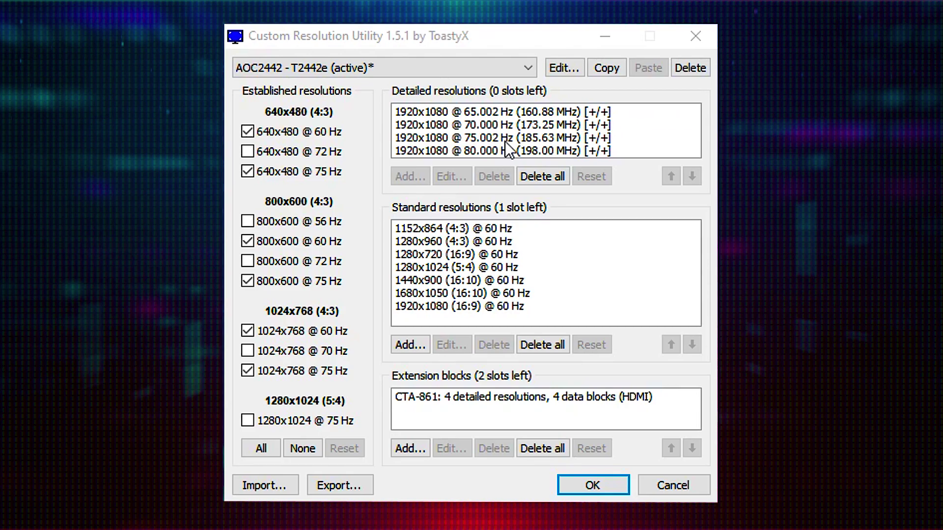
# Change the timing of the 1920x1080 75 Hz detailed resolution in Custom Resolution Utility to Exact reduced.
pyautogui.click(491, 140)
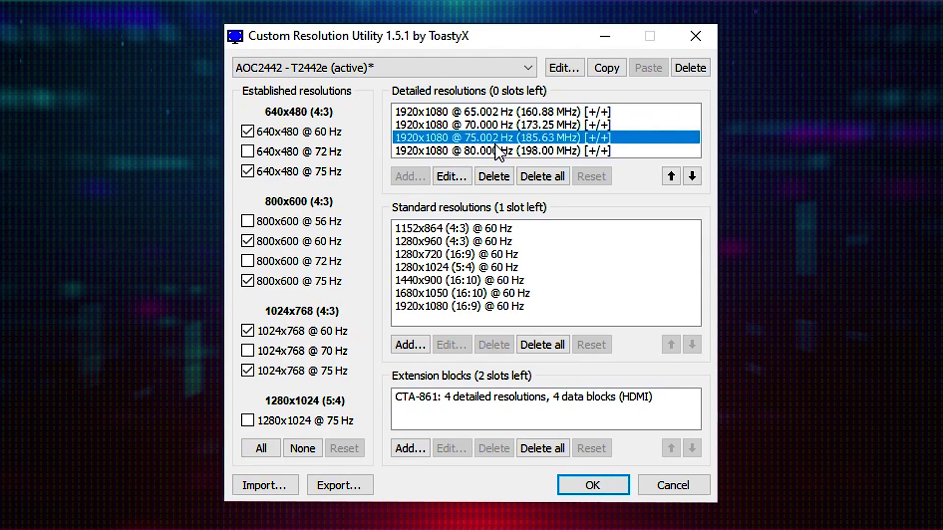
pyautogui.click(459, 176)
pyautogui.click(516, 239)
pyautogui.click(519, 202)
pyautogui.click(367, 104)
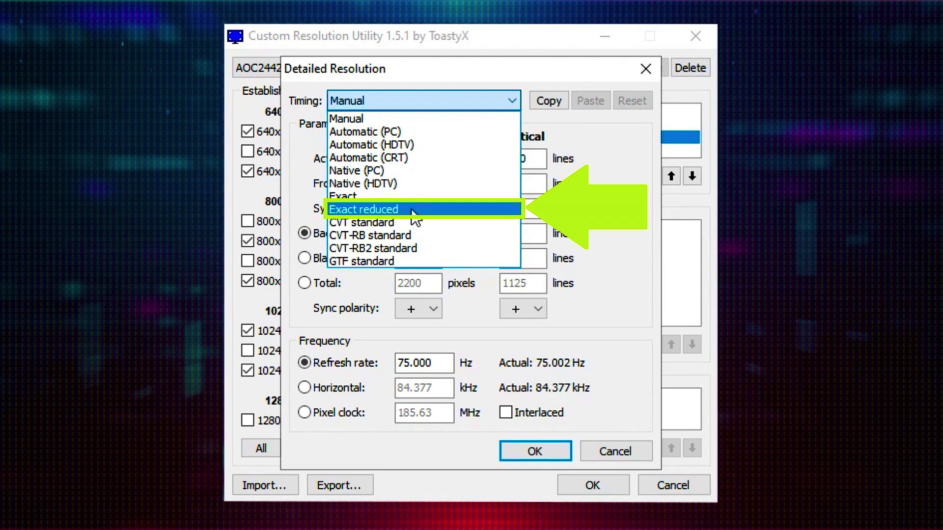
pyautogui.click(435, 209)
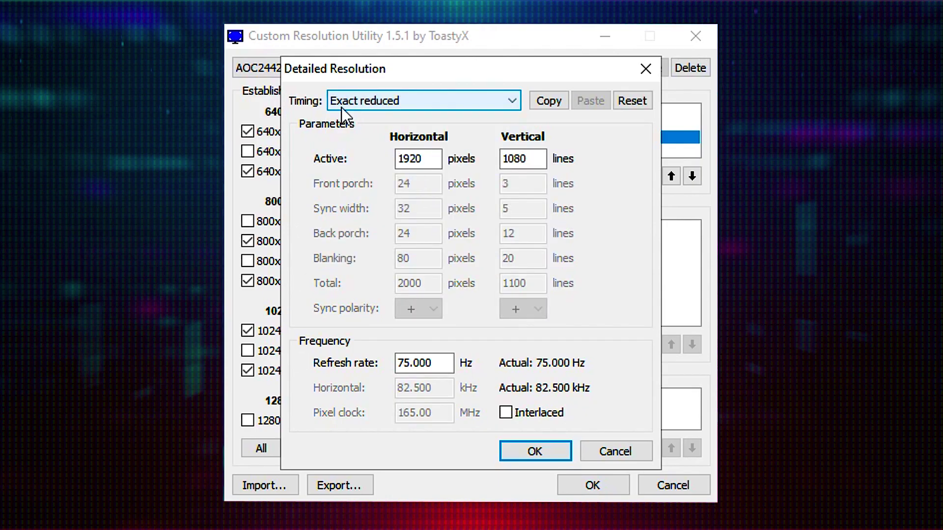
pyautogui.click(505, 105)
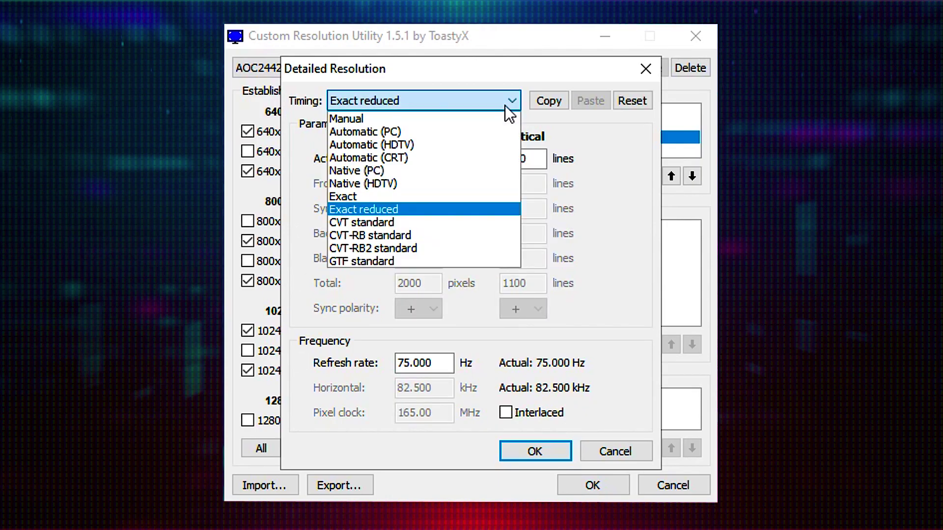
pyautogui.click(380, 208)
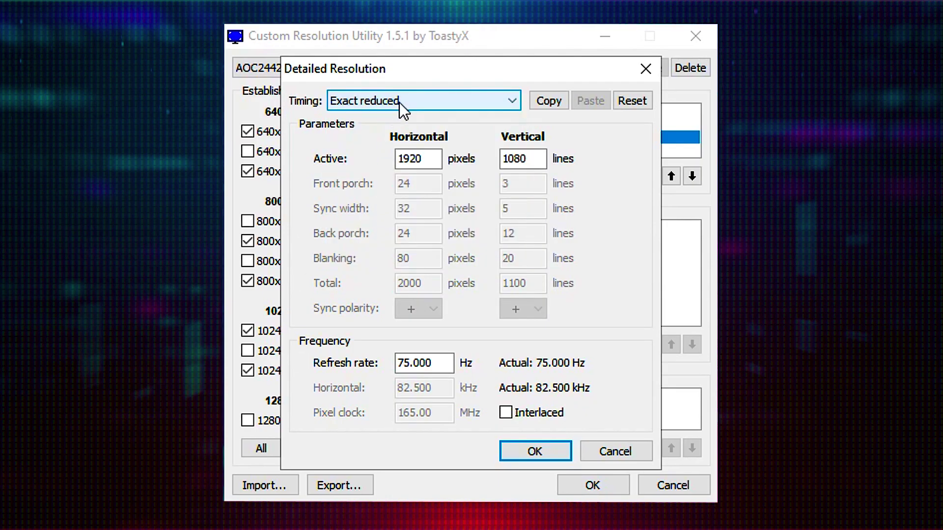
pyautogui.click(510, 447)
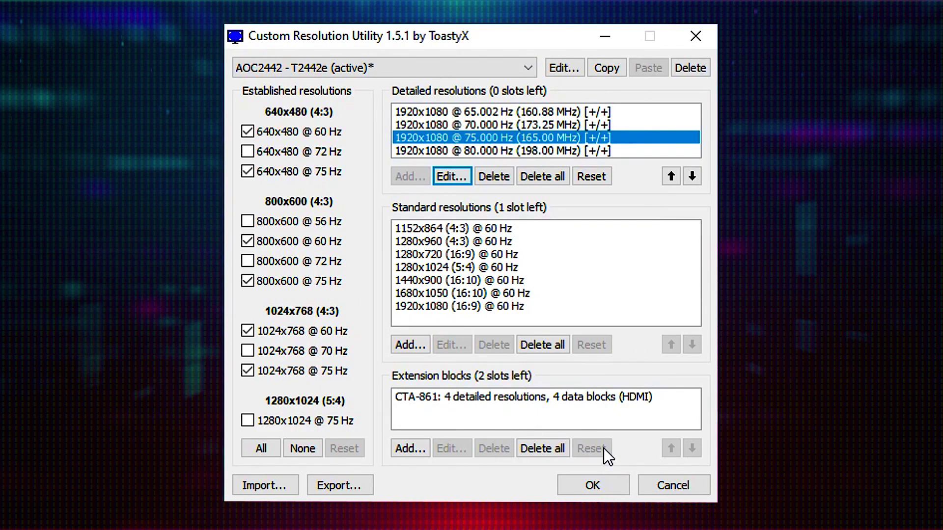
# Save the custom resolution configuration and run restart64.exe as administrator.
pyautogui.click(607, 483)
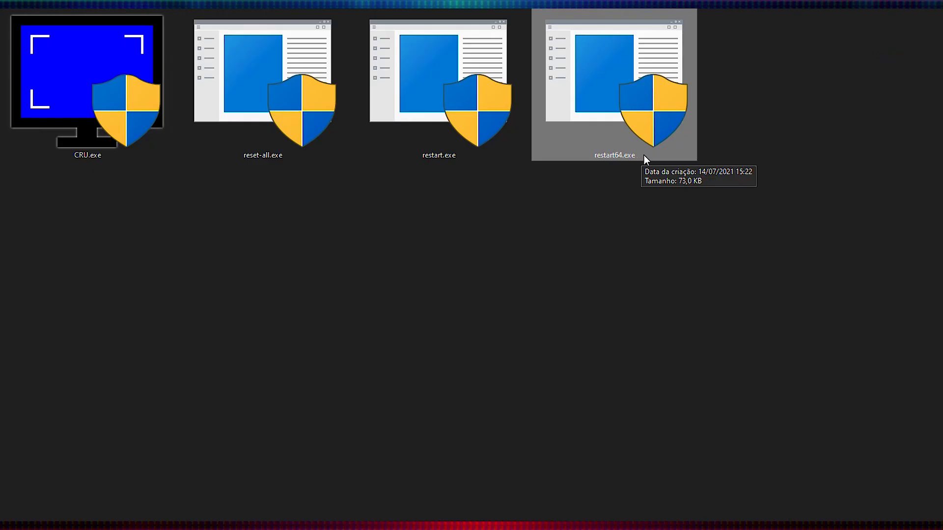
pyautogui.rightClick(644, 156)
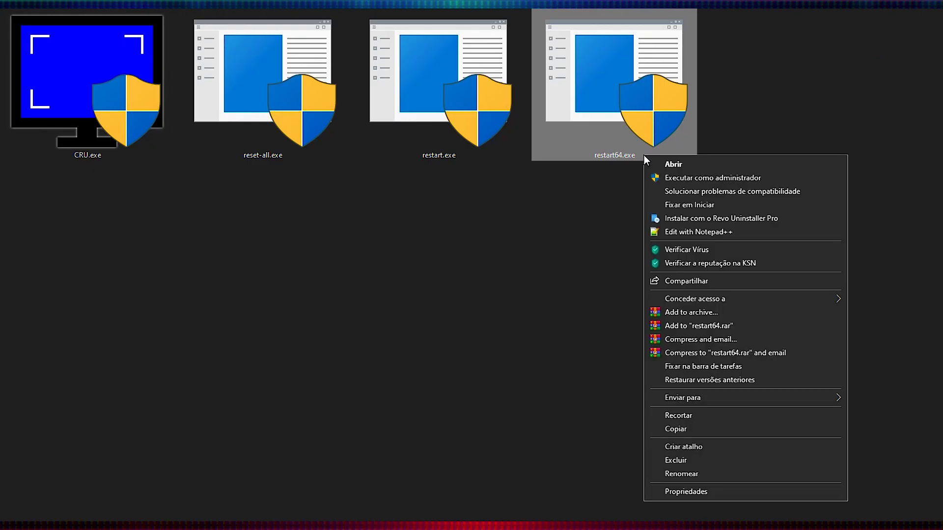
pyautogui.click(696, 181)
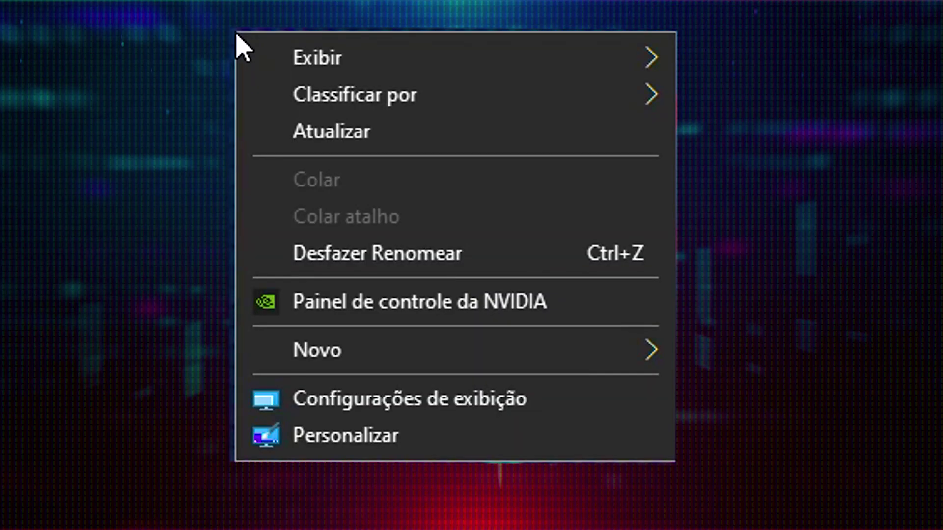
# Set the monitor's refresh rate to 75,002 Hz in the Windows advanced display settings and keep the change.
pyautogui.click(464, 400)
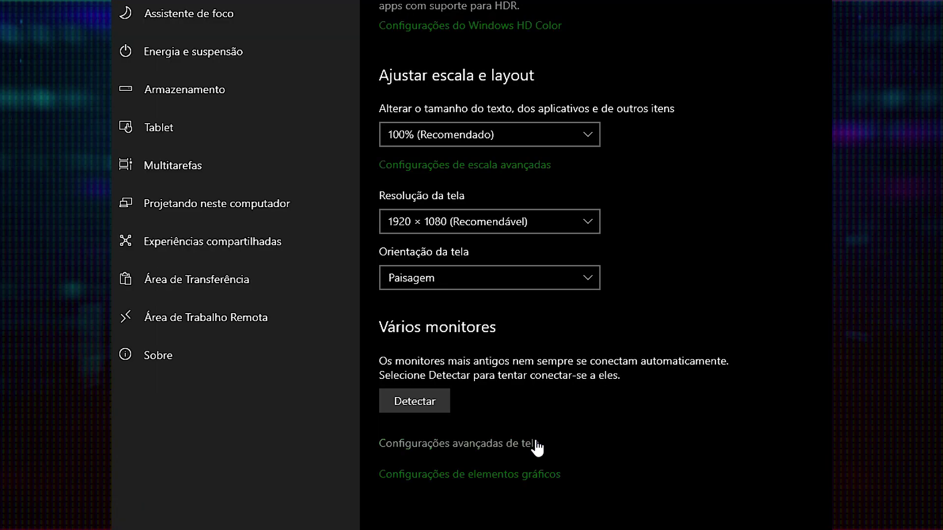
pyautogui.click(536, 443)
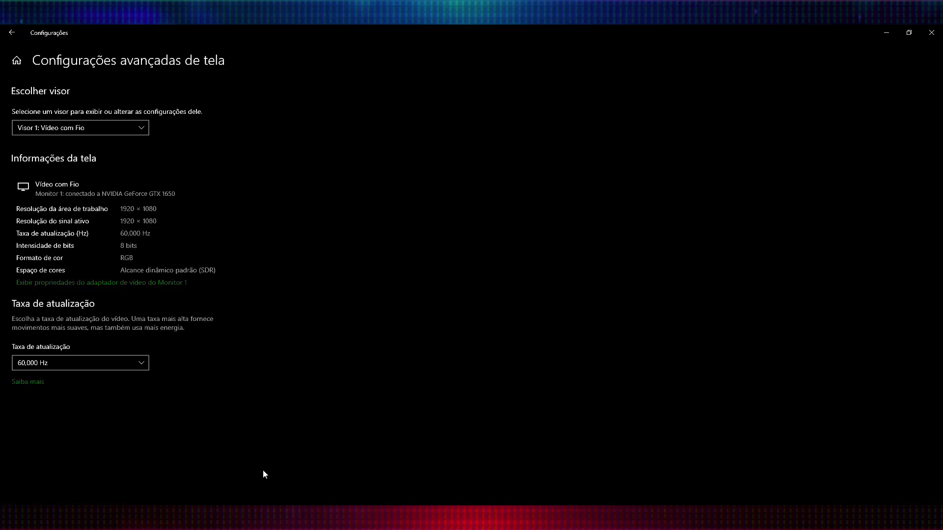
pyautogui.click(114, 364)
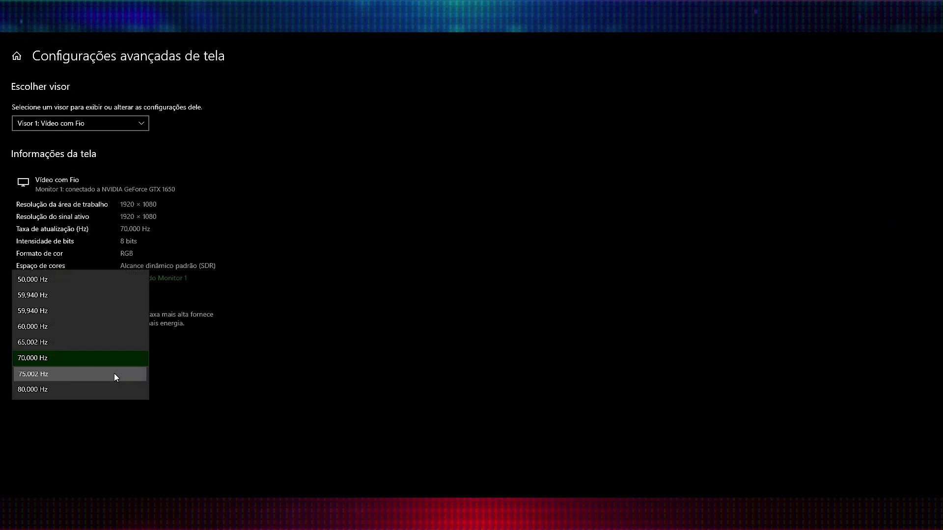
pyautogui.click(114, 373)
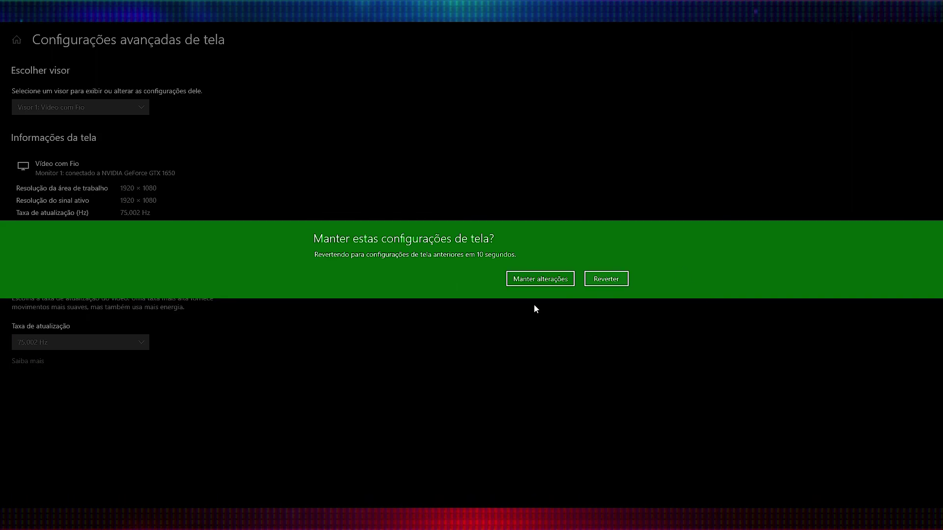
pyautogui.click(541, 279)
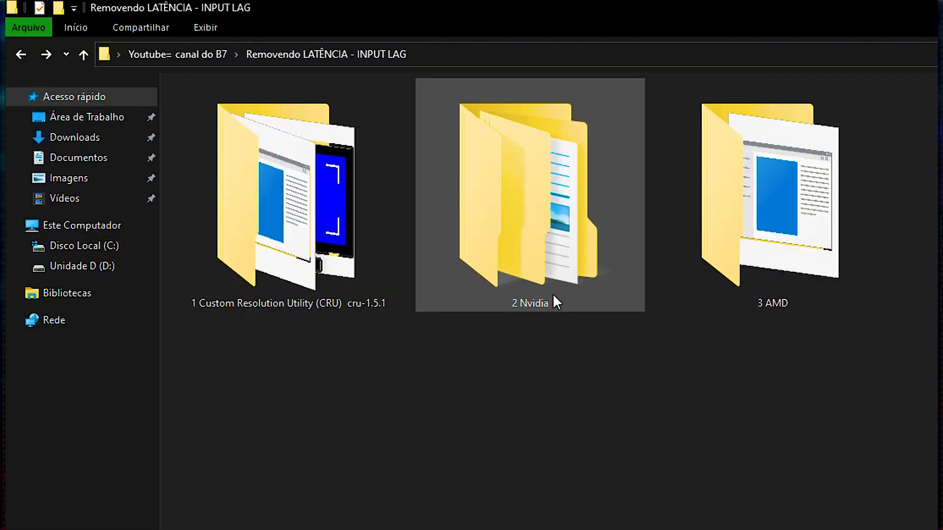
# Run nvlddmkm-patcher.exe from the nvlddmkm-patcher-1.4.13 folder in 2 Nvidia and patch the found driver values.
pyautogui.doubleClick(553, 295)
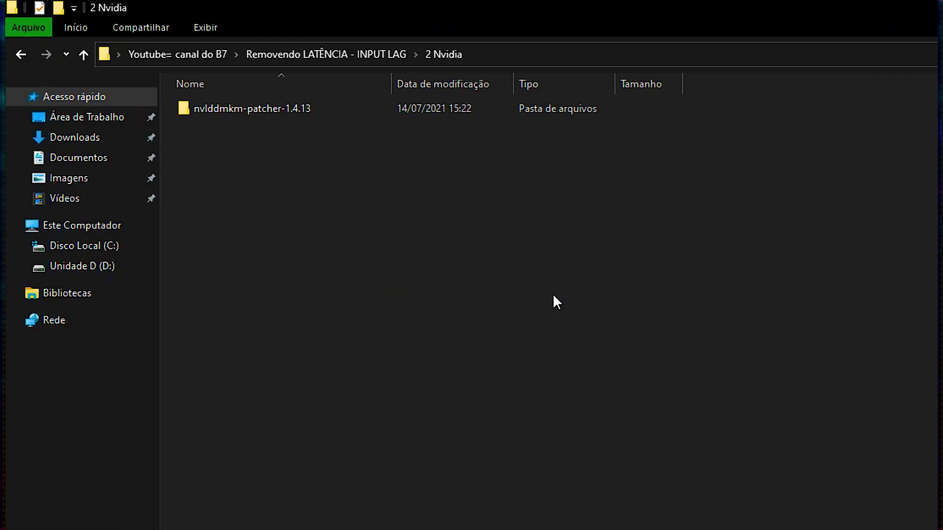
pyautogui.doubleClick(256, 109)
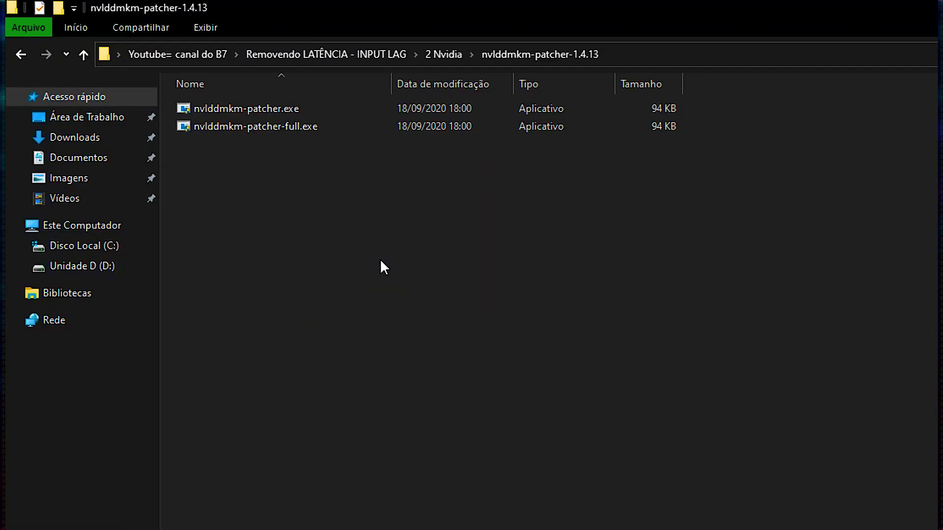
pyautogui.keyDown('ctrl'); pyautogui.scroll(4, 377, 242); pyautogui.keyUp('ctrl')
pyautogui.doubleClick(332, 309)
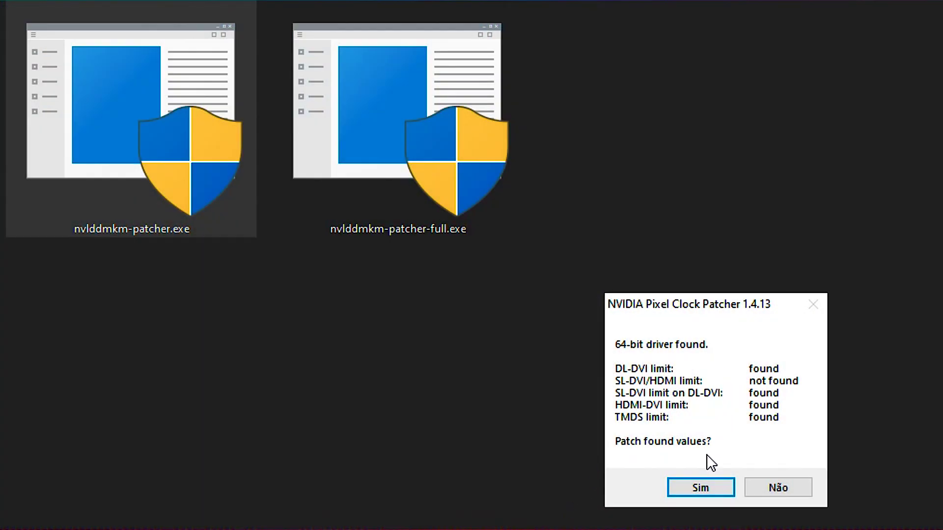
pyautogui.click(703, 482)
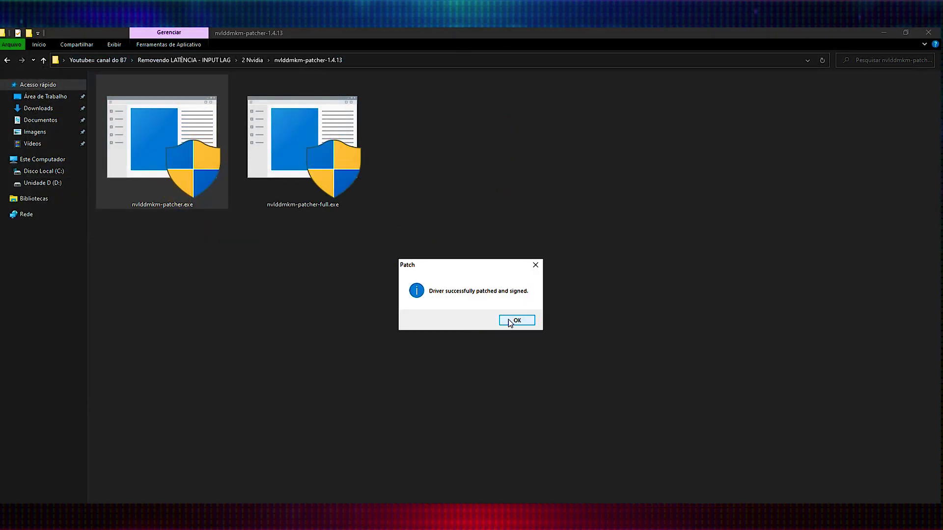
pyautogui.click(509, 320)
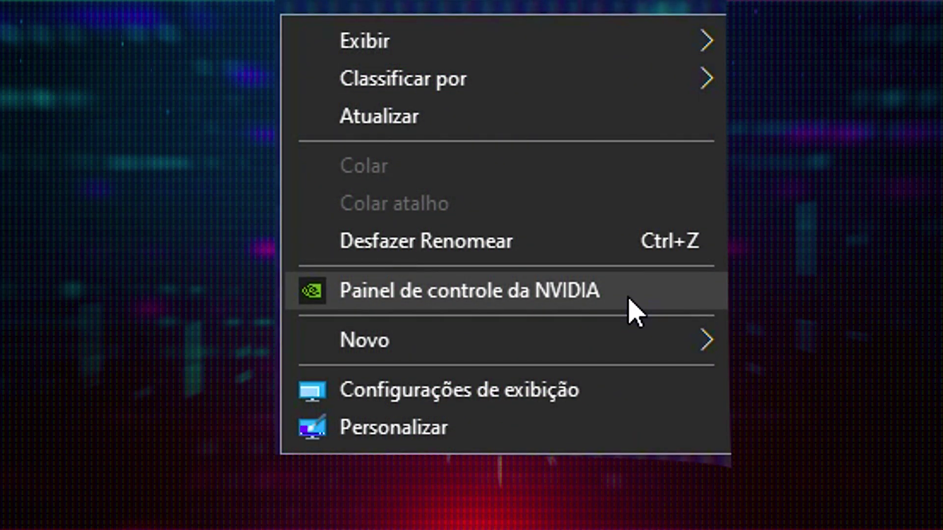
# Switch to the NVIDIA Control Panel and set desktop scaling to be performed on the GPU.
pyautogui.click(634, 312)
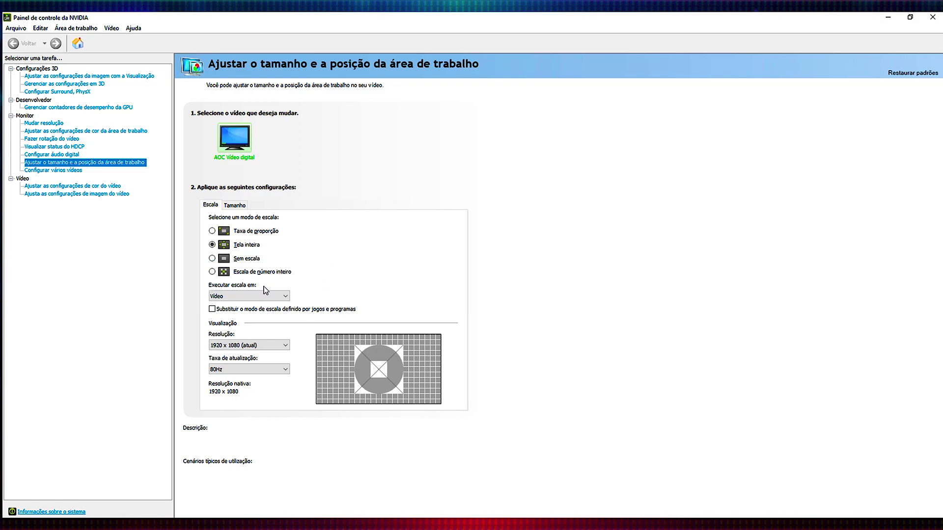
pyautogui.click(264, 294)
pyautogui.click(248, 309)
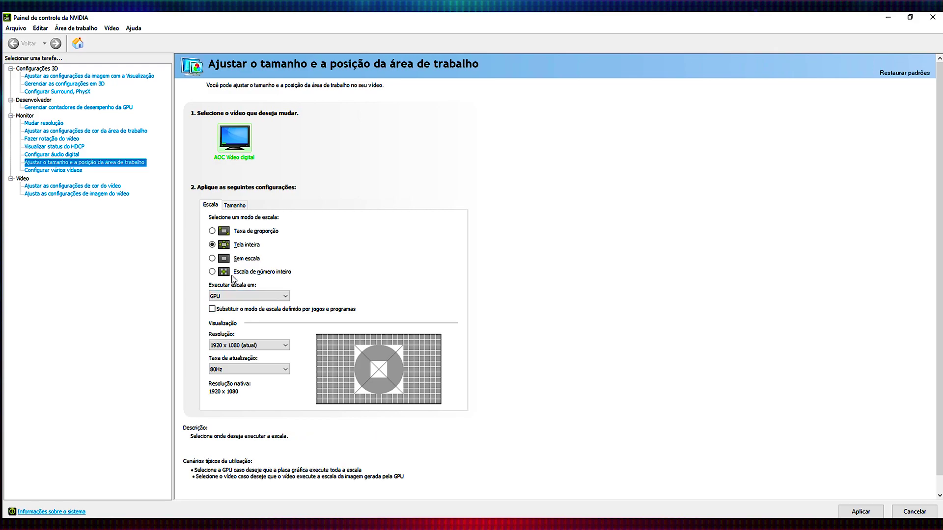
# Try the available scaling modes, choose Tela inteira and apply the desktop size settings.
pyautogui.click(212, 231)
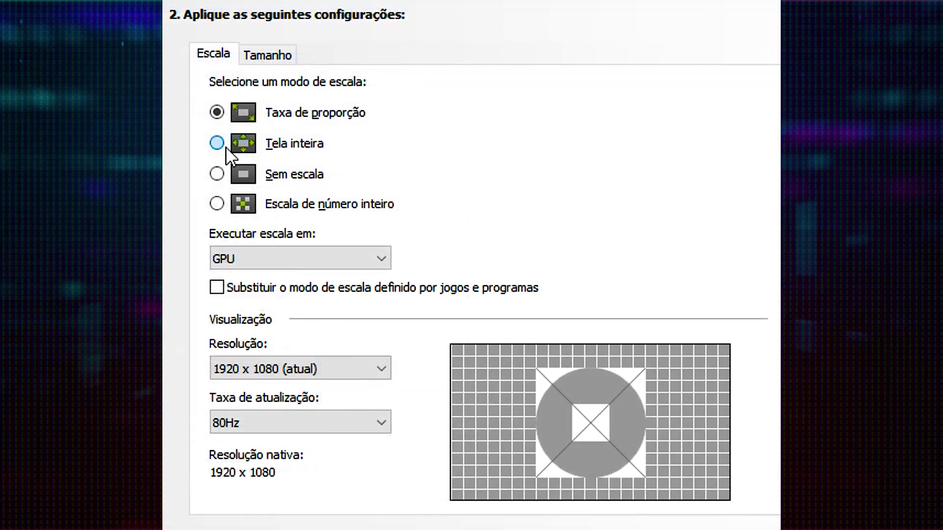
pyautogui.click(214, 245)
pyautogui.click(216, 178)
pyautogui.click(221, 208)
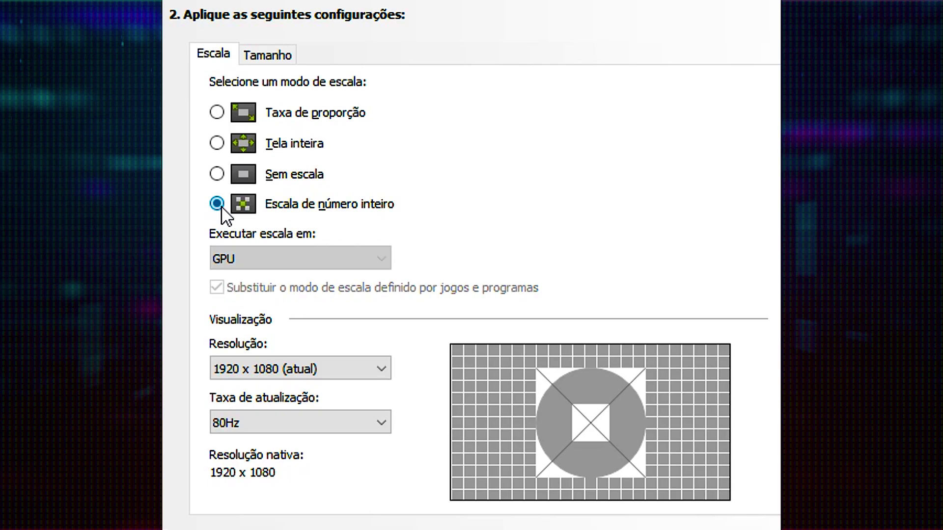
pyautogui.click(217, 143)
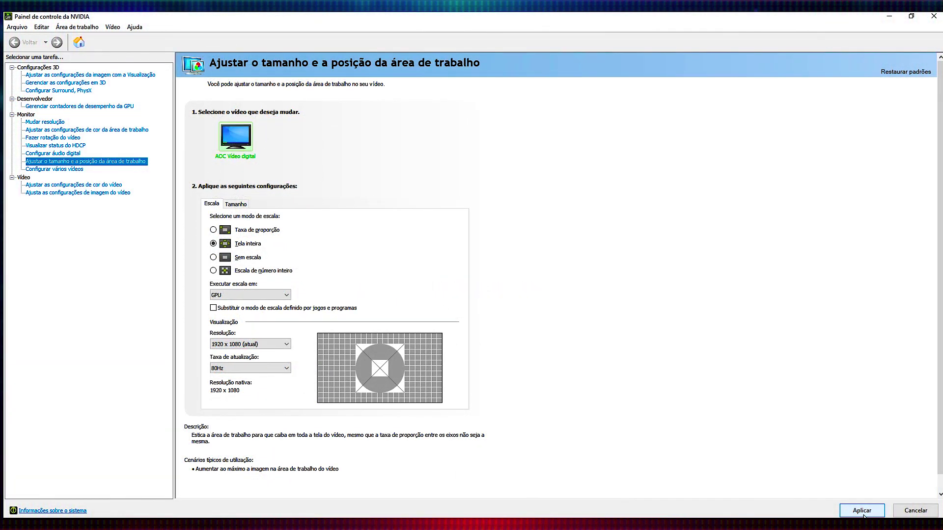
pyautogui.click(863, 512)
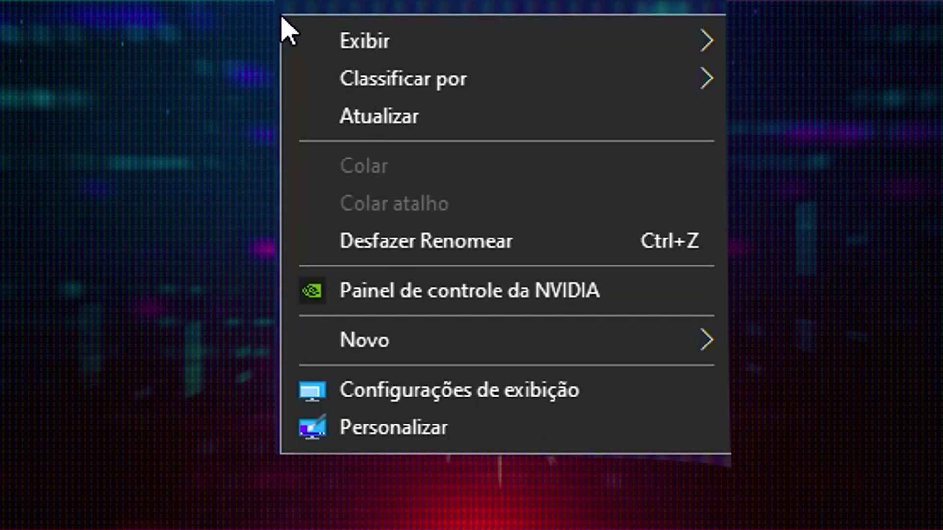
# Open the NVIDIA Control Panel from the desktop.
pyautogui.click(630, 300)
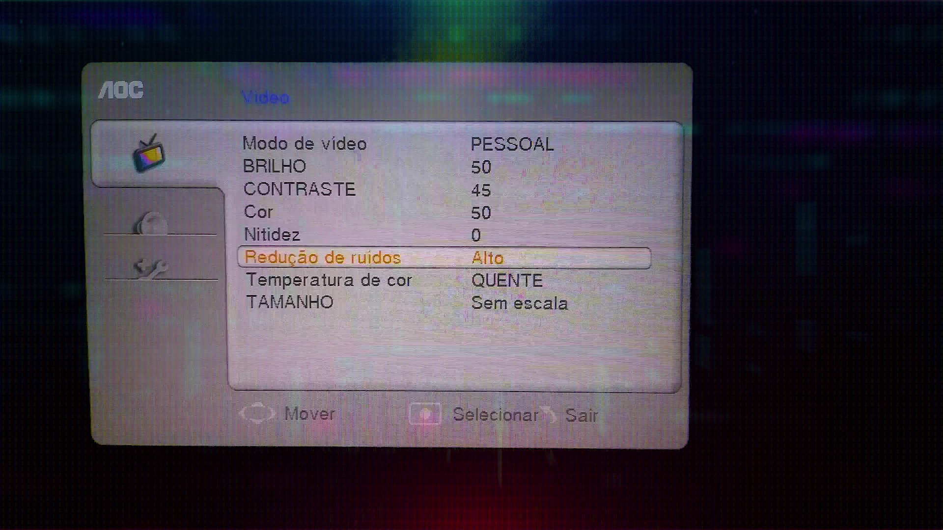
# Change the Redução de ruídos setting in the AOC monitor's video menu.
pyautogui.press('Right')
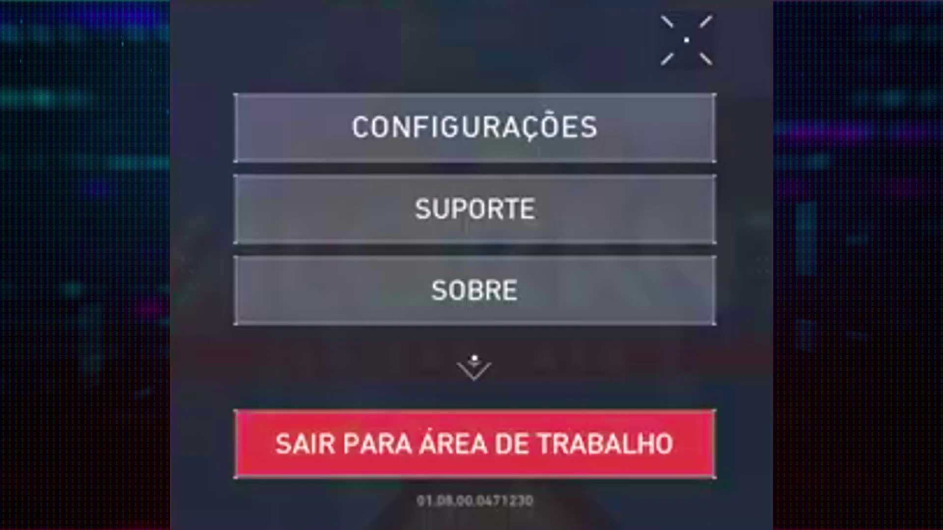
# Open the game's video settings and examine the Baixa latência em reflexos da NVIDIA option.
pyautogui.click(638, 101)
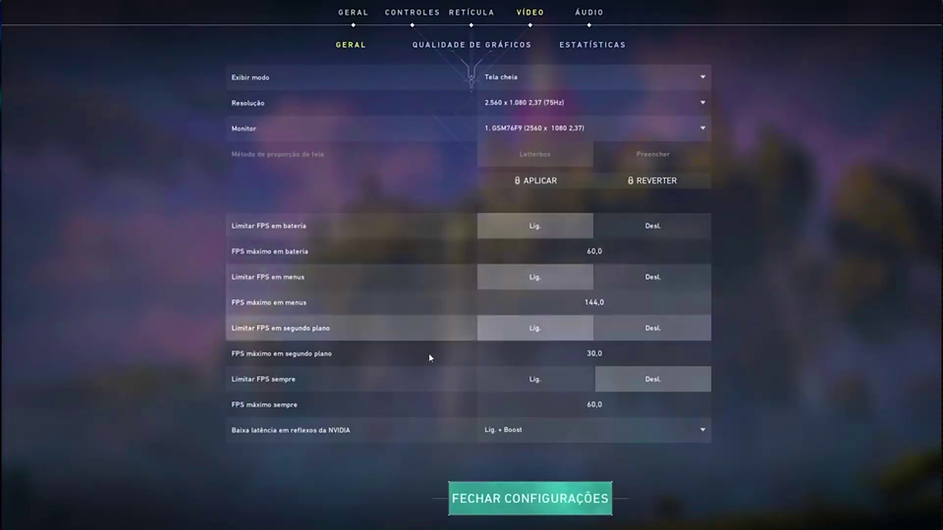
pyautogui.moveTo(262, 432)
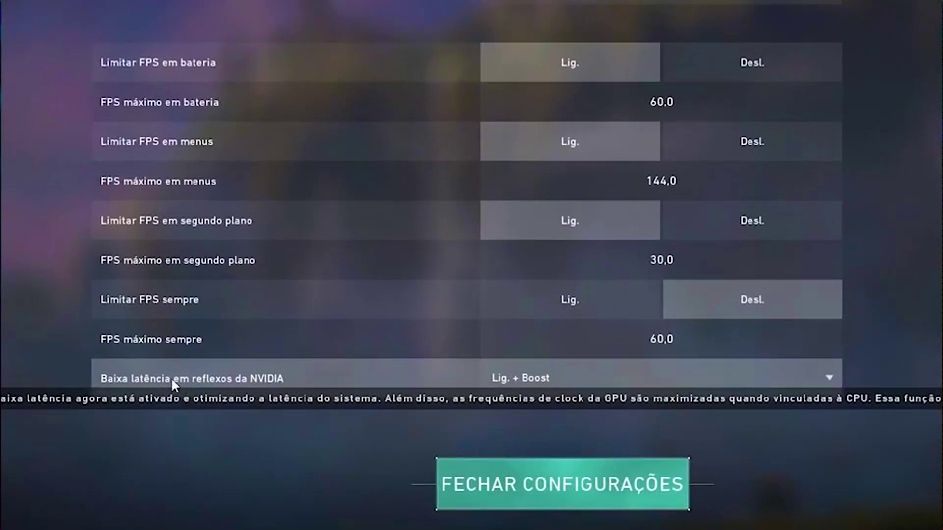